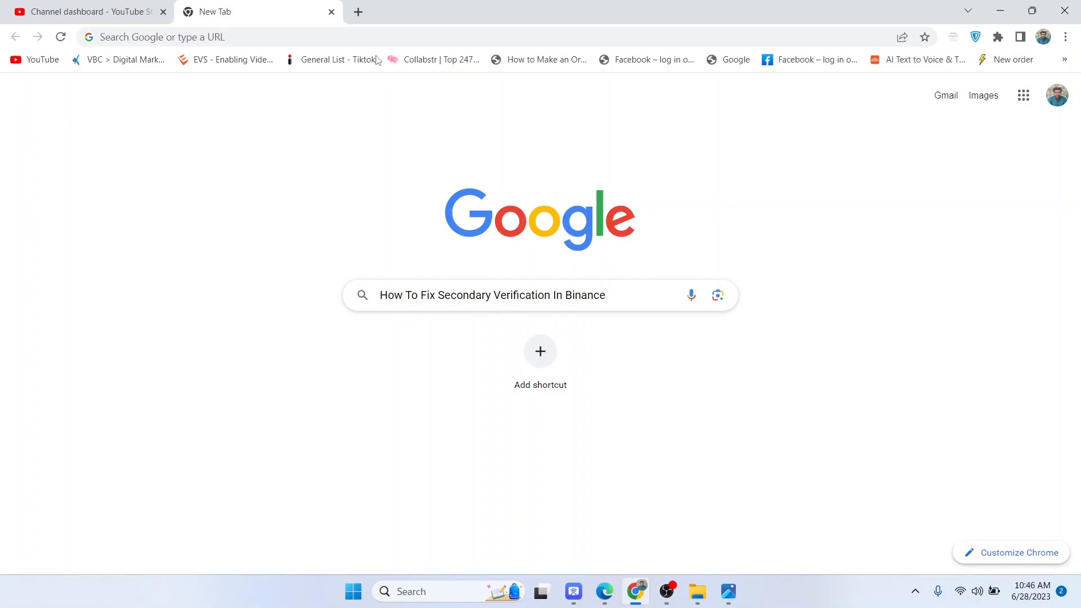
# Search Google for 'binace' in a new tab and get the Binance results.
pyautogui.click(359, 11)
pyautogui.click(456, 284)
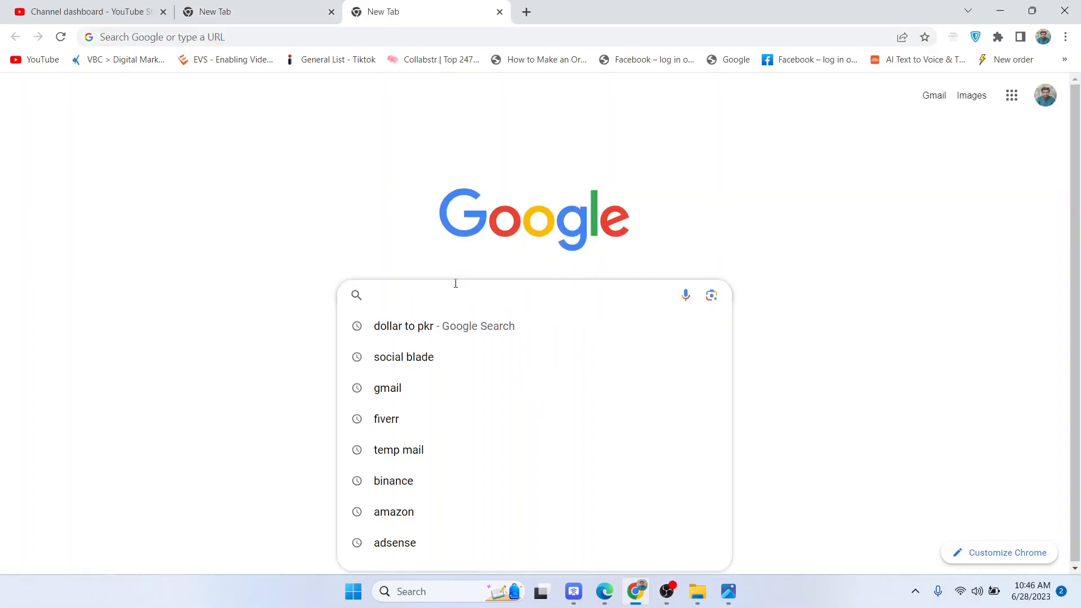
pyautogui.write('binace')
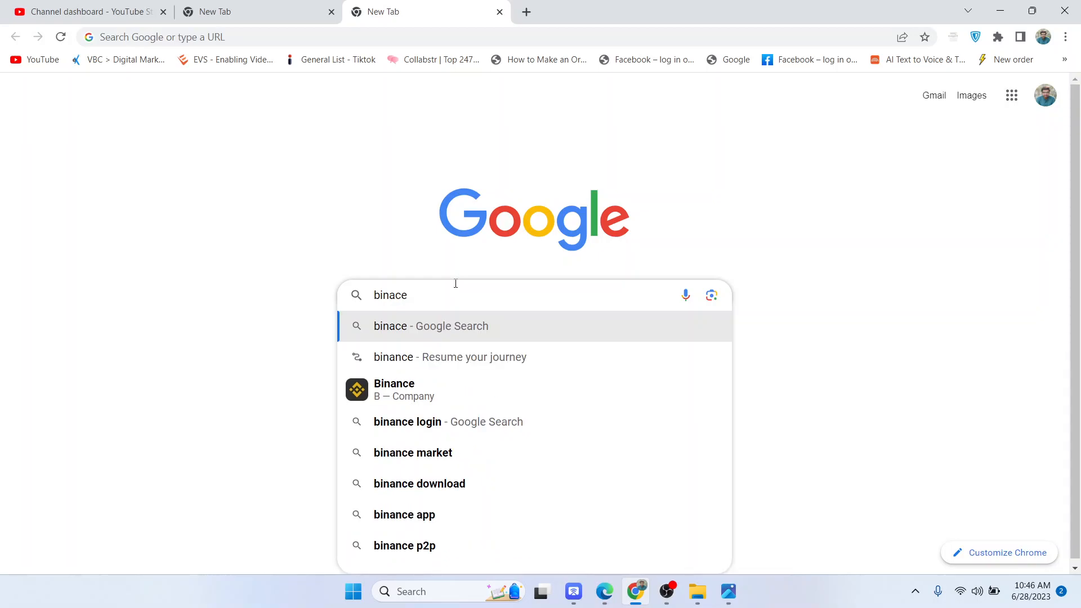
pyautogui.click(425, 385)
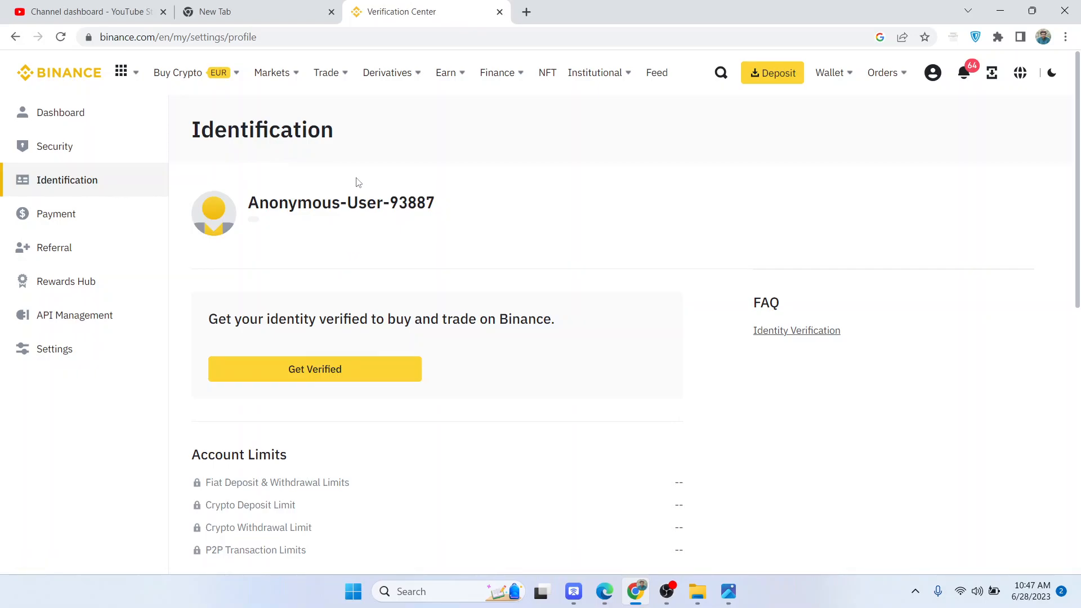
# Show the account Security page with its two-factor options, briefly checking the Google tab.
pyautogui.click(70, 148)
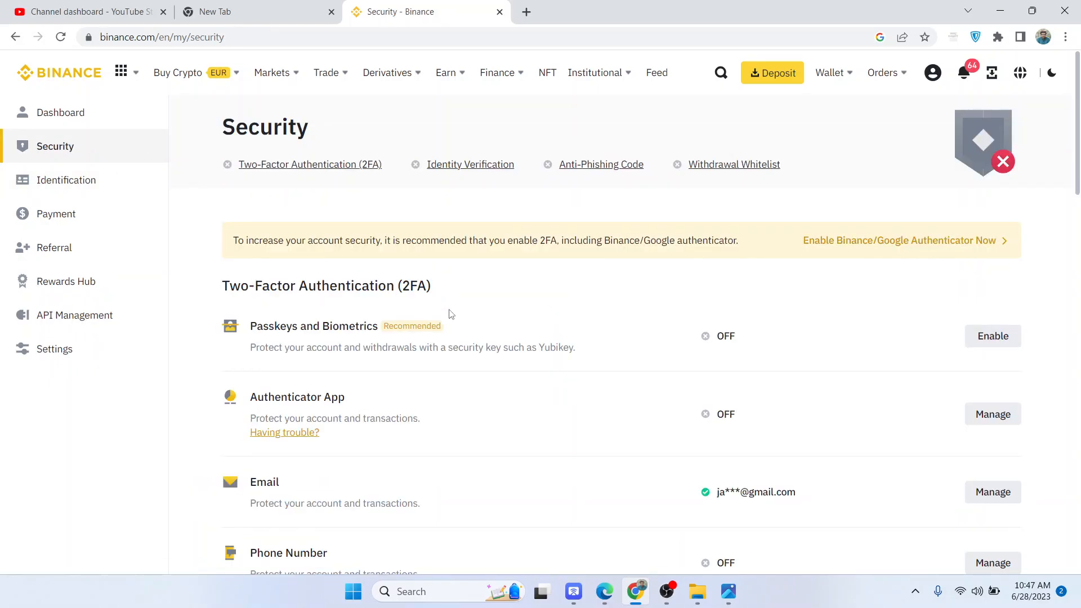
pyautogui.scroll(-3, 401, 313)
pyautogui.click(266, 9)
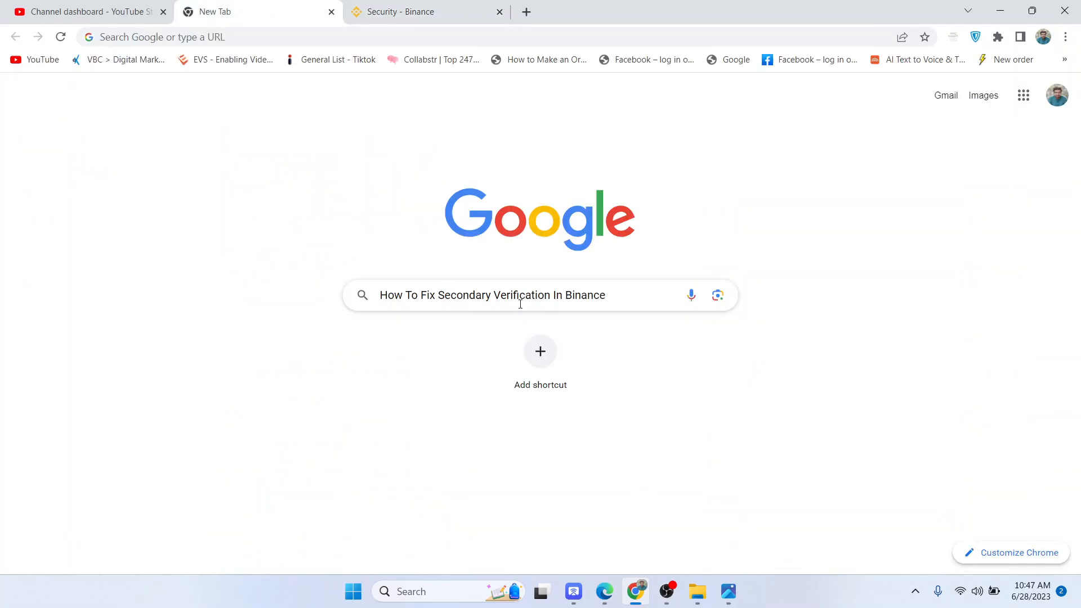
pyautogui.click(414, 10)
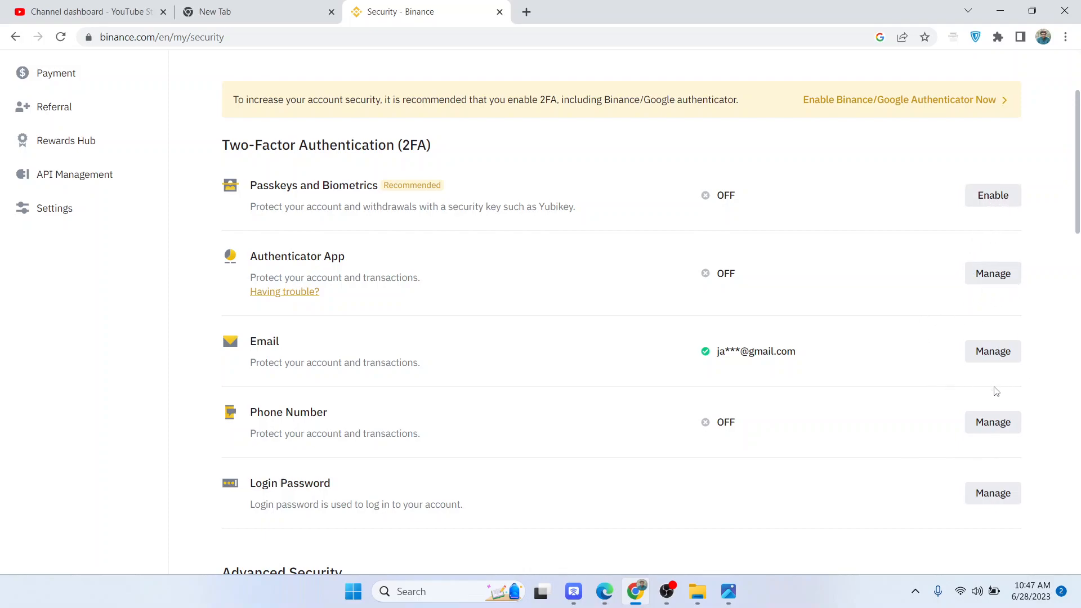
pyautogui.scroll(-1, 992, 387)
pyautogui.click(998, 285)
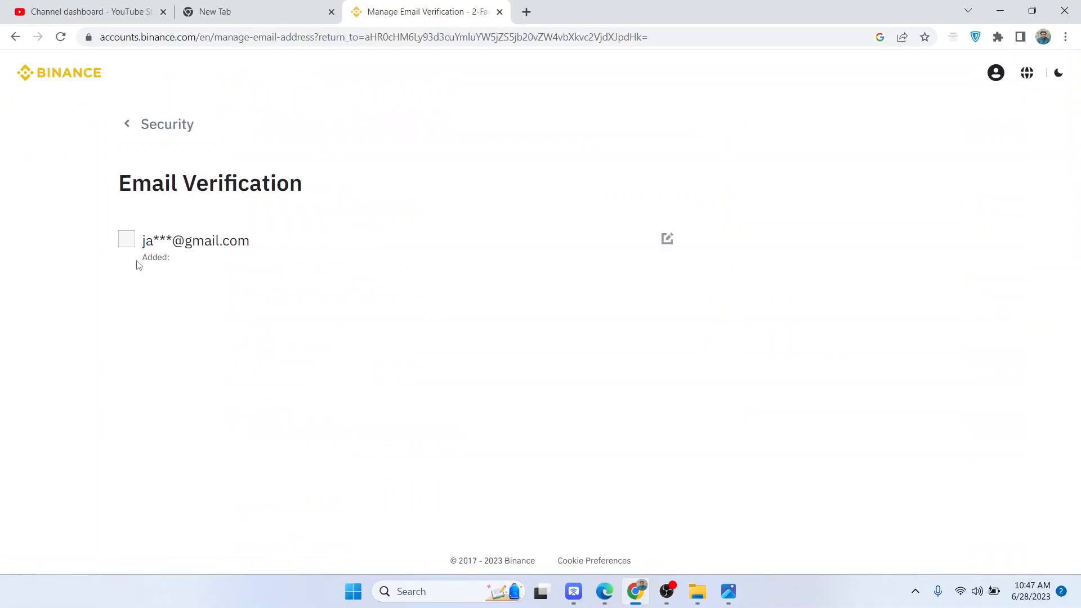
pyautogui.click(127, 125)
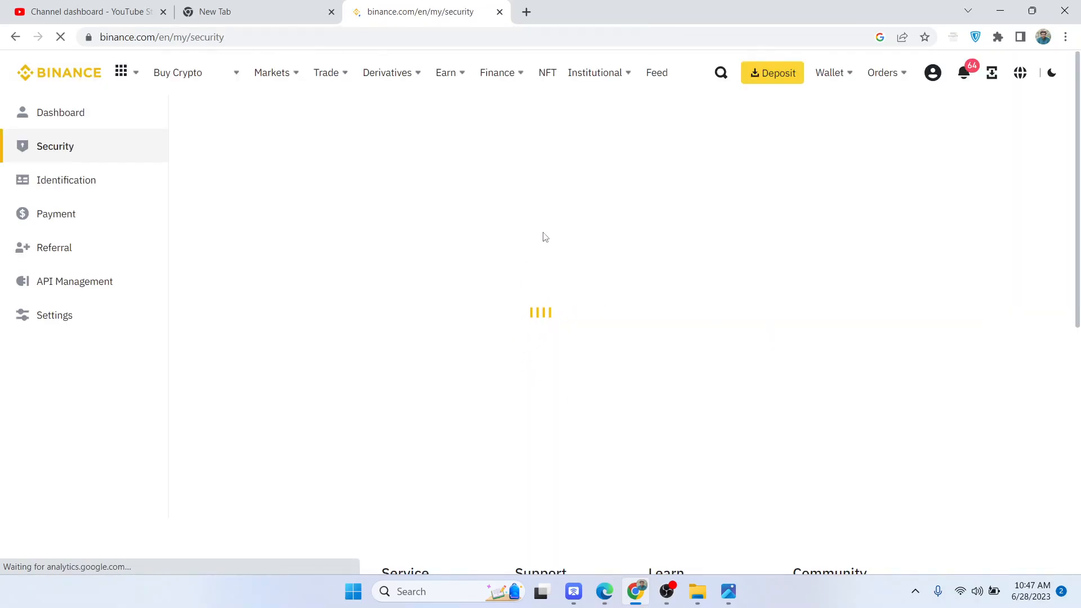
pyautogui.scroll(-1, 465, 415)
pyautogui.scroll(-3, 463, 417)
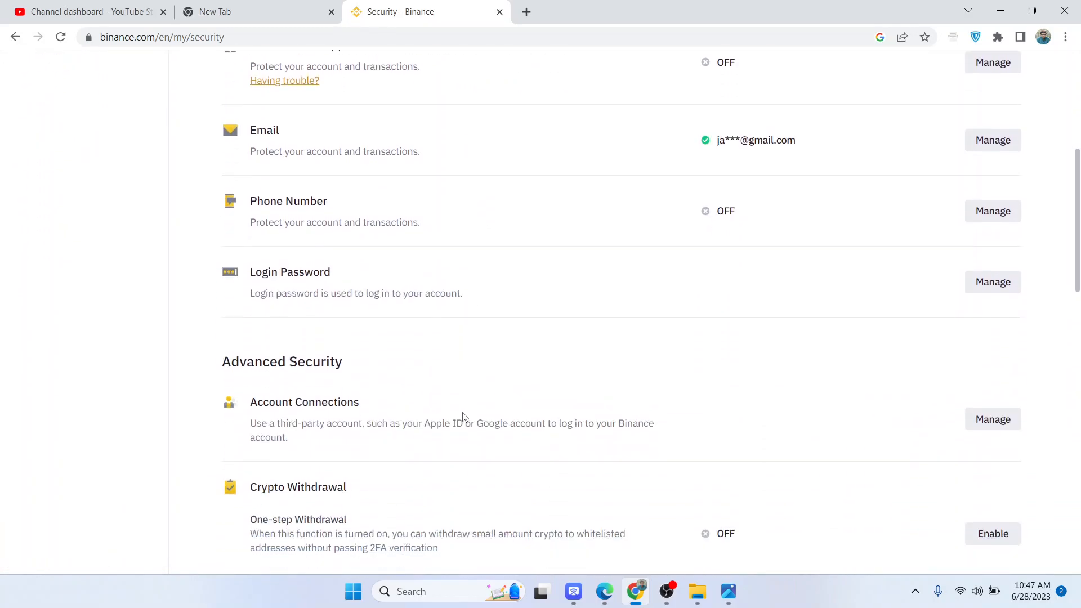
pyautogui.scroll(2, 640, 363)
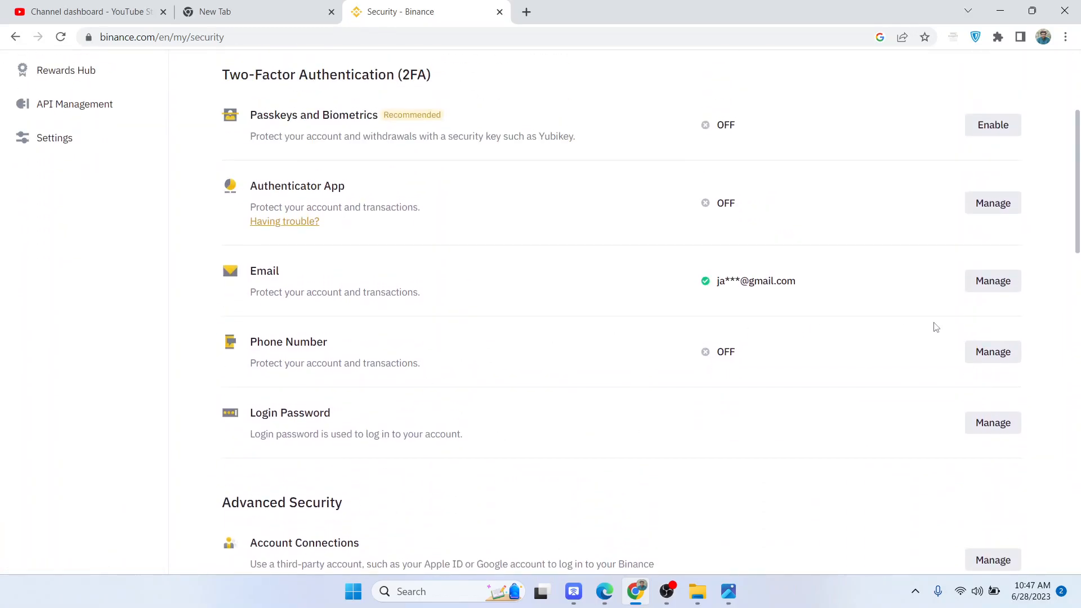
pyautogui.scroll(1, 896, 325)
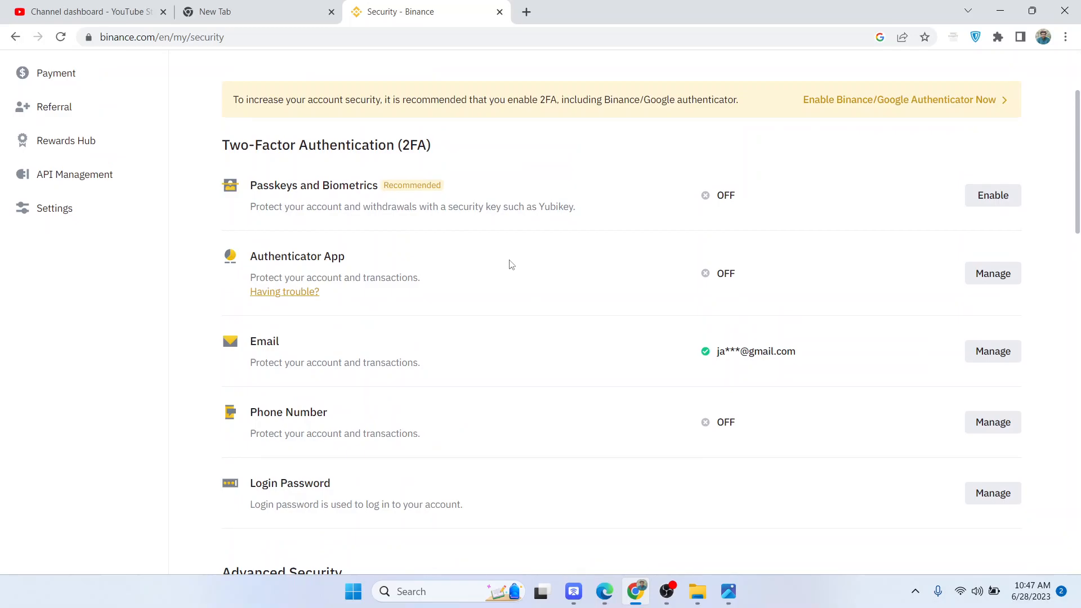
pyautogui.click(267, 10)
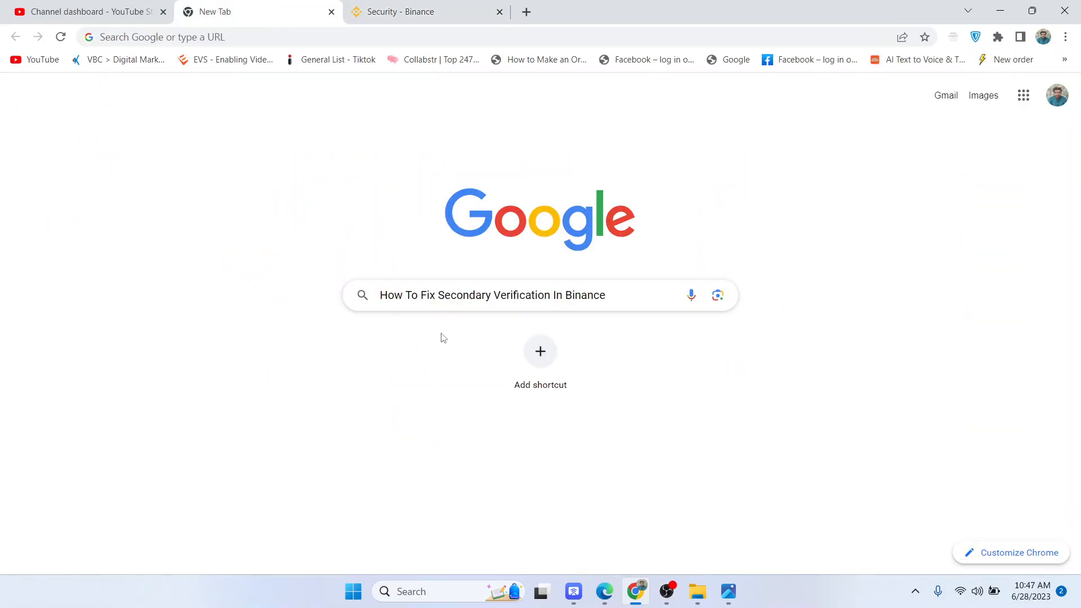